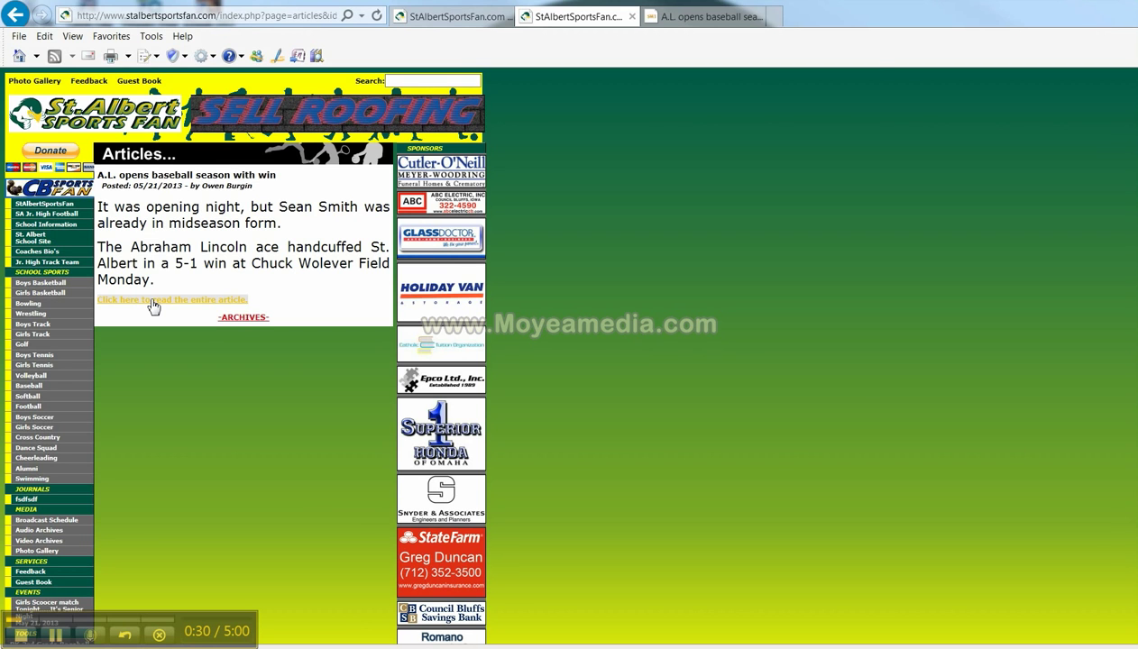
pyautogui.click(153, 303)
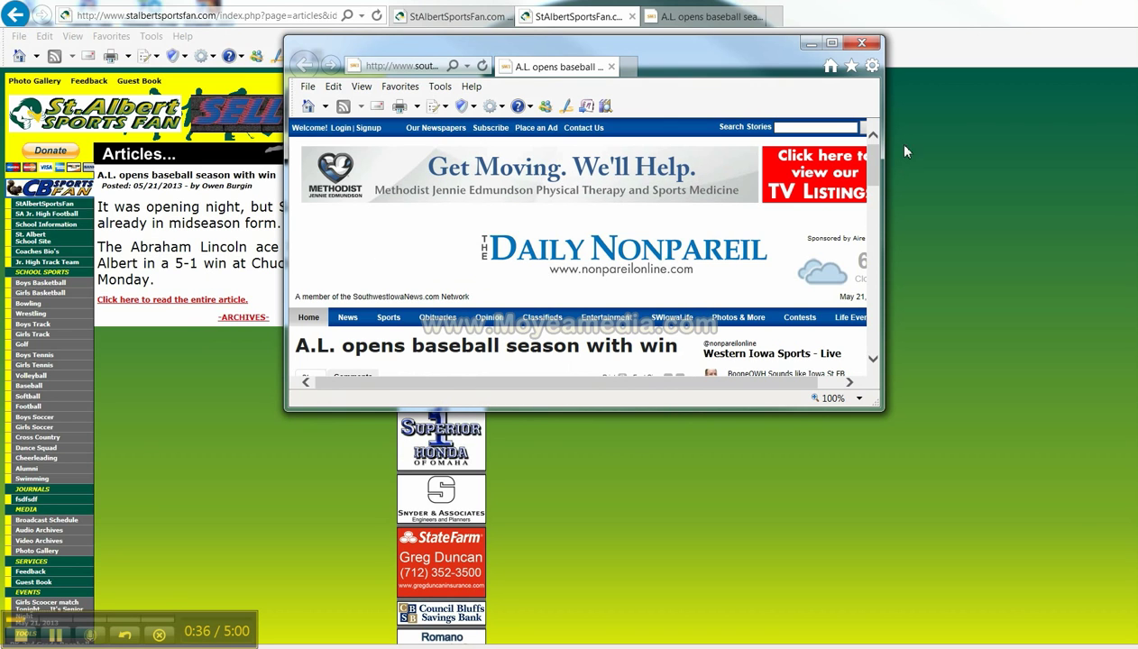
pyautogui.click(831, 42)
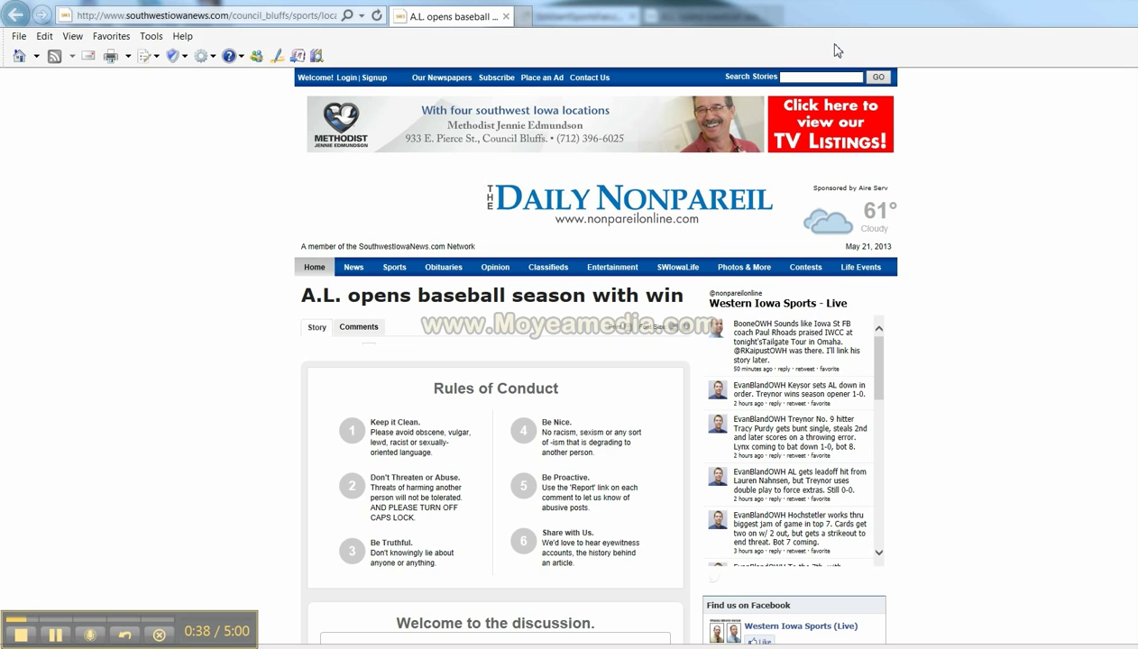
pyautogui.moveTo(721, 339)
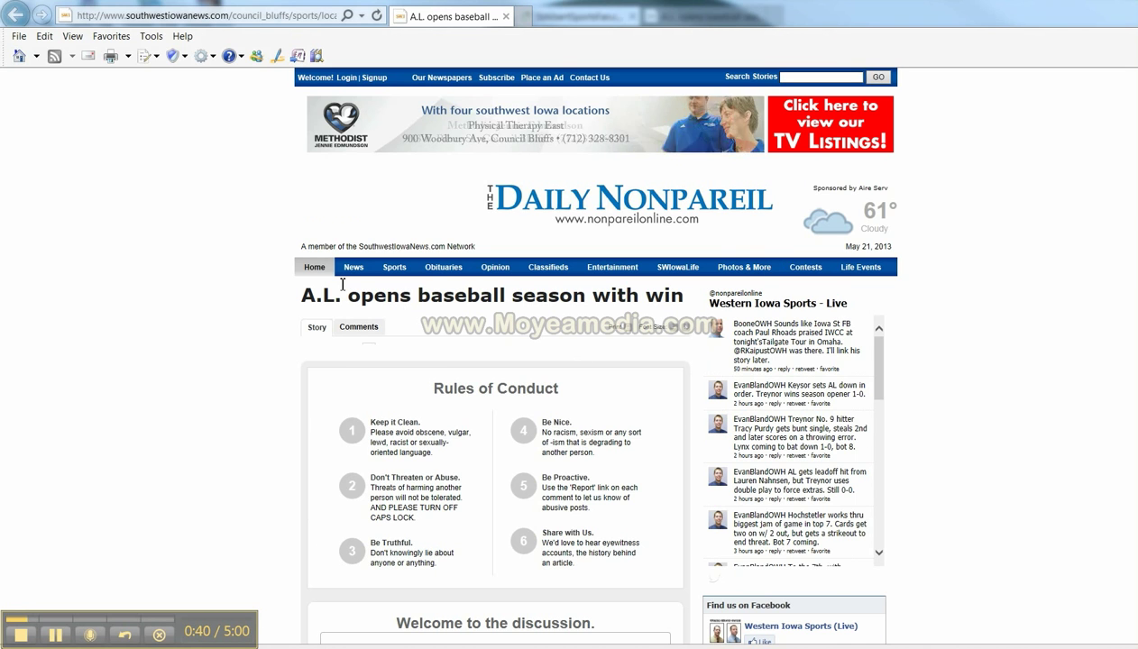
pyautogui.scroll(-2, 343, 289)
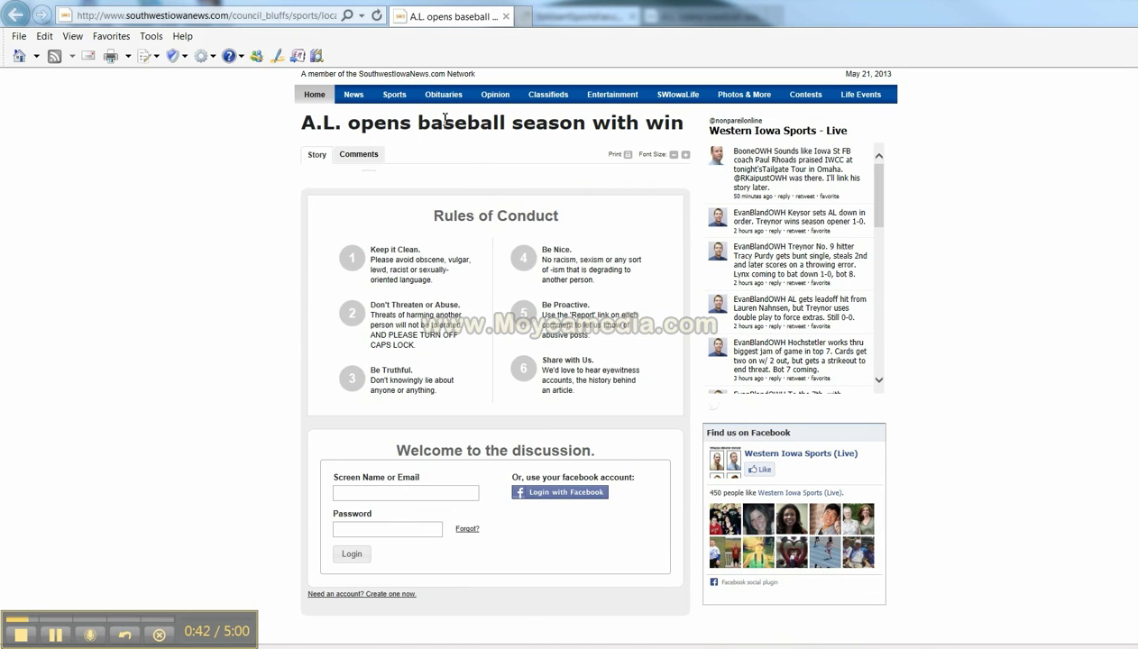
pyautogui.scroll(-4, 631, 122)
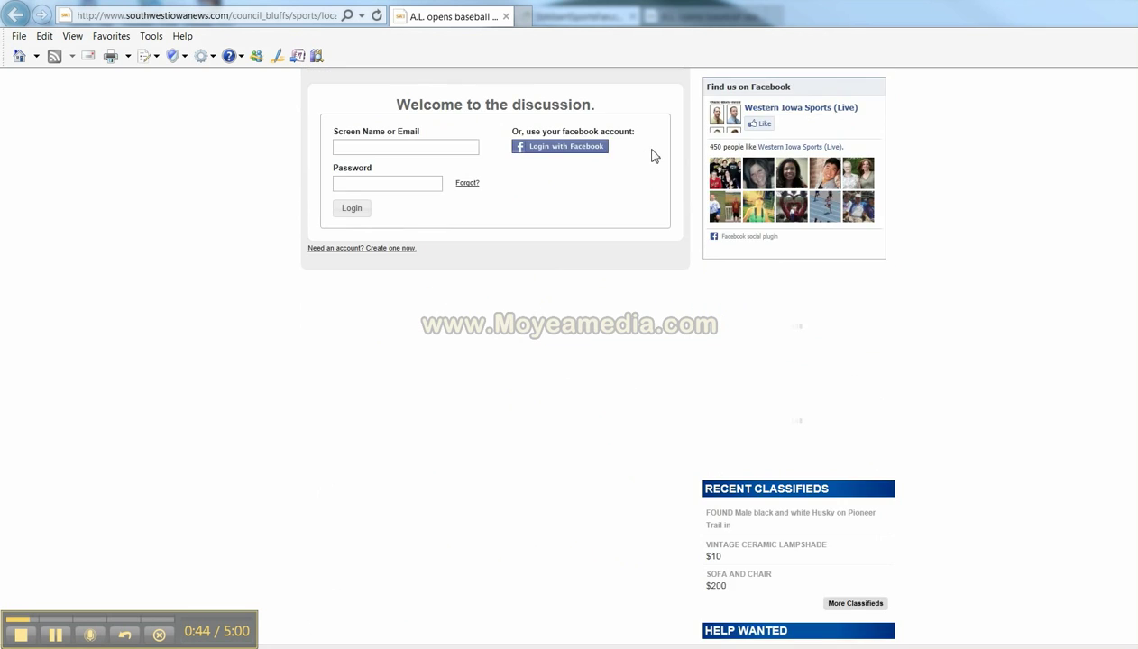
pyautogui.scroll(-3, 655, 159)
pyautogui.scroll(8, 653, 176)
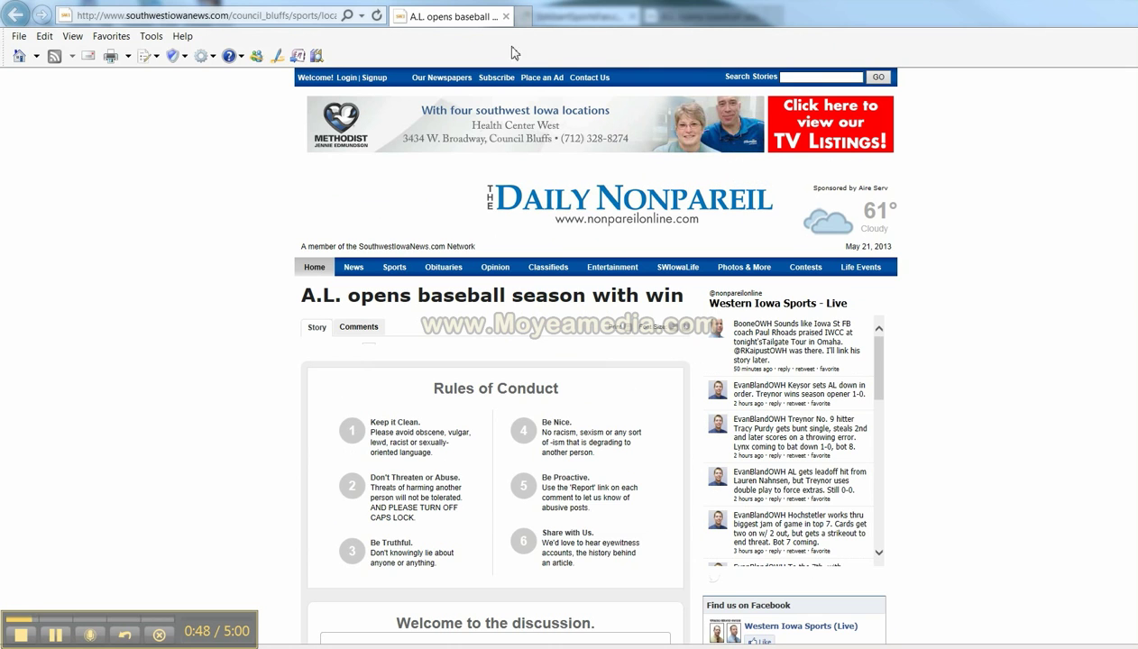
# Return to the StAlbertSportsFan home page tab and scroll to the top.
pyautogui.click(577, 17)
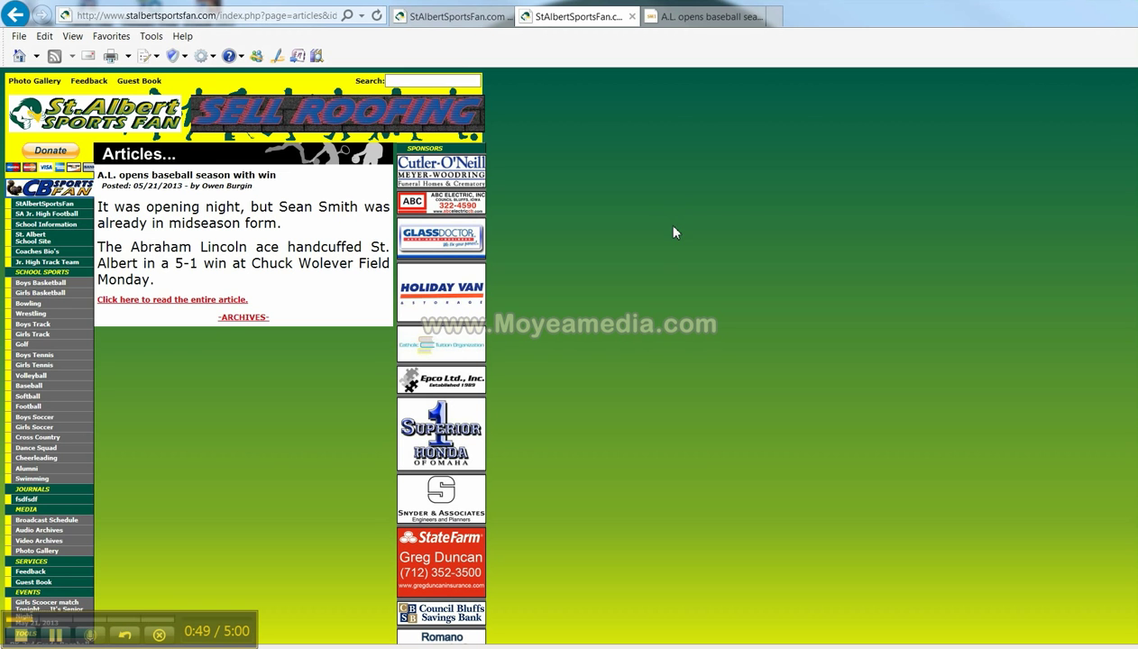
pyautogui.click(471, 20)
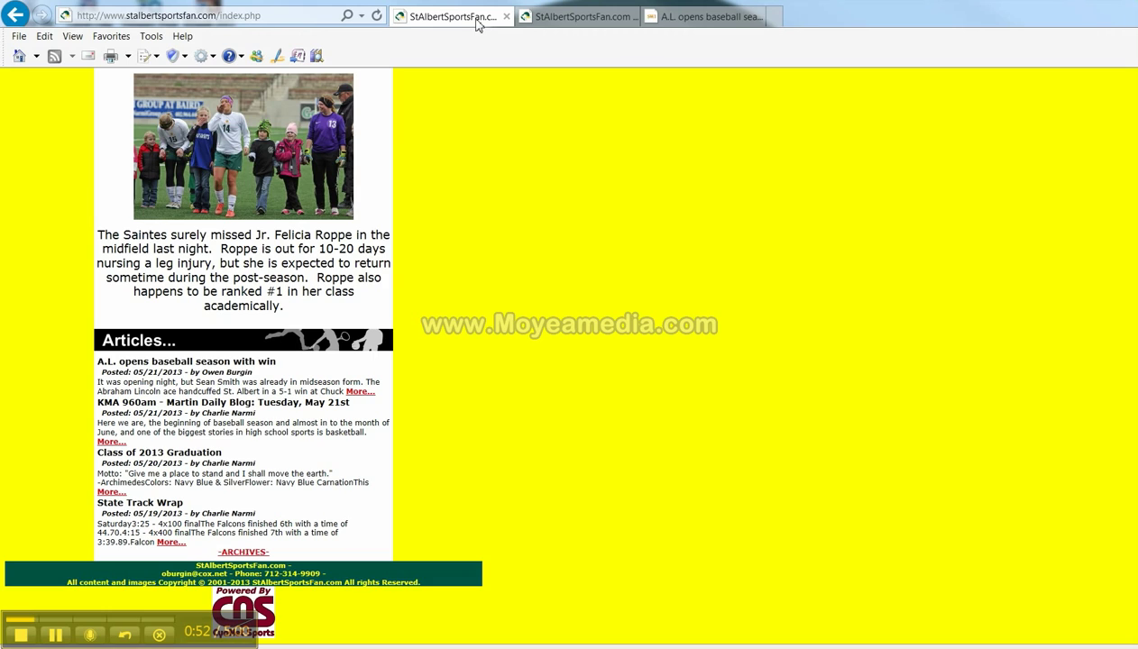
pyautogui.scroll(15, 543, 290)
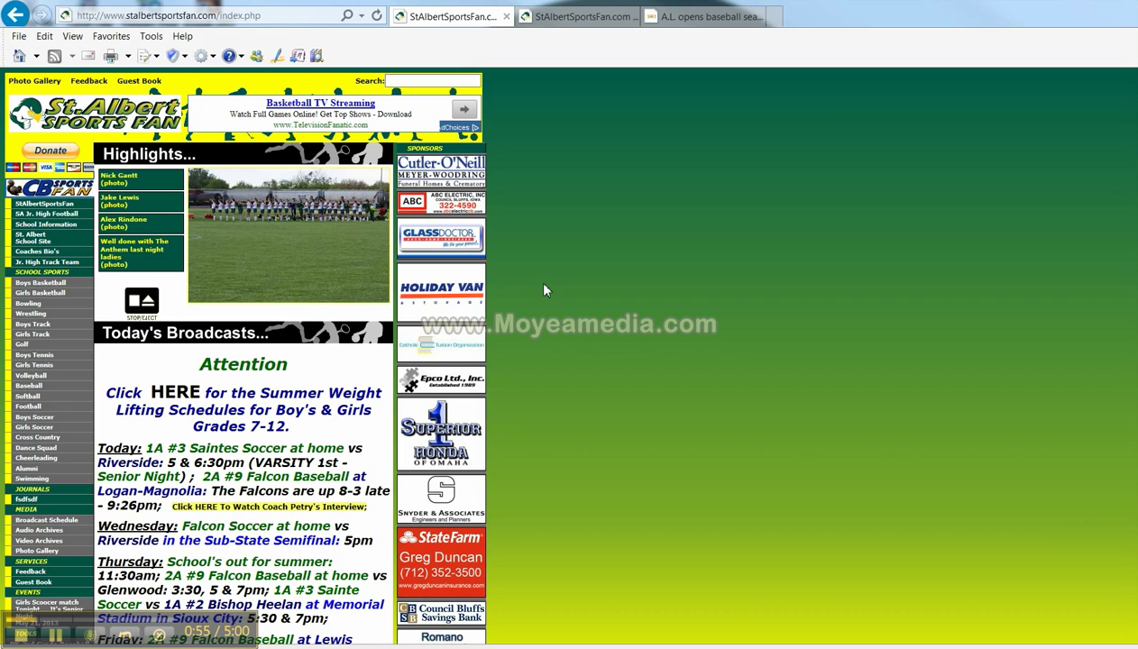
# Replace index.php at the end of the web address with 'admin' and load it.
pyautogui.click(222, 16)
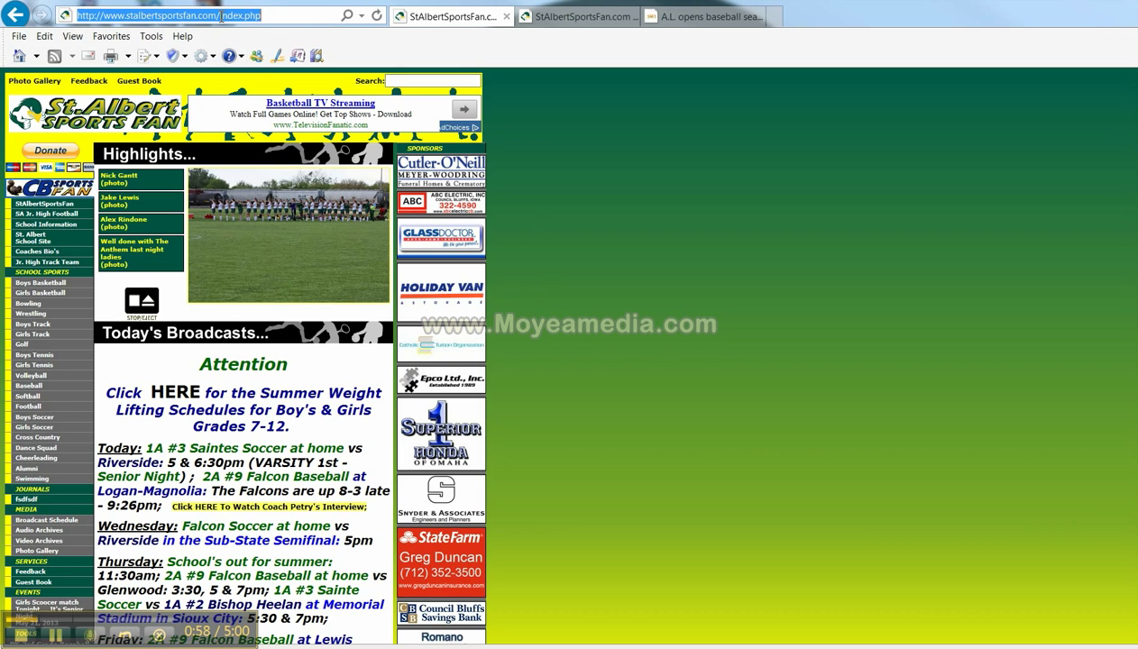
pyautogui.click(222, 16)
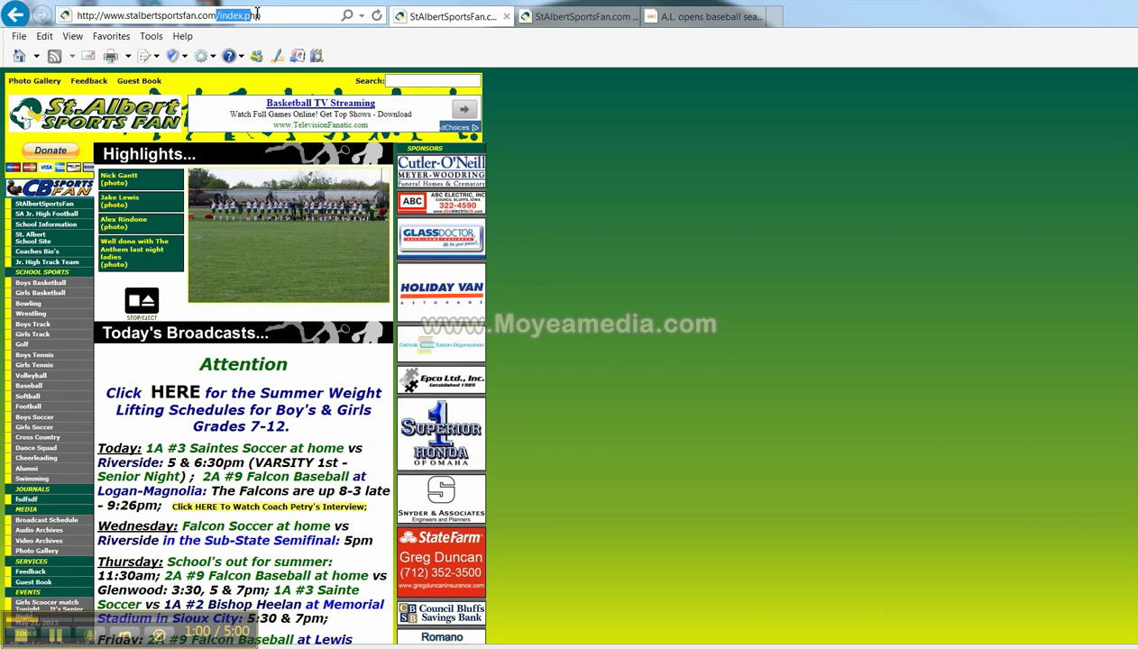
pyautogui.moveTo(220, 16); pyautogui.dragTo(264, 16)
pyautogui.write('adm')
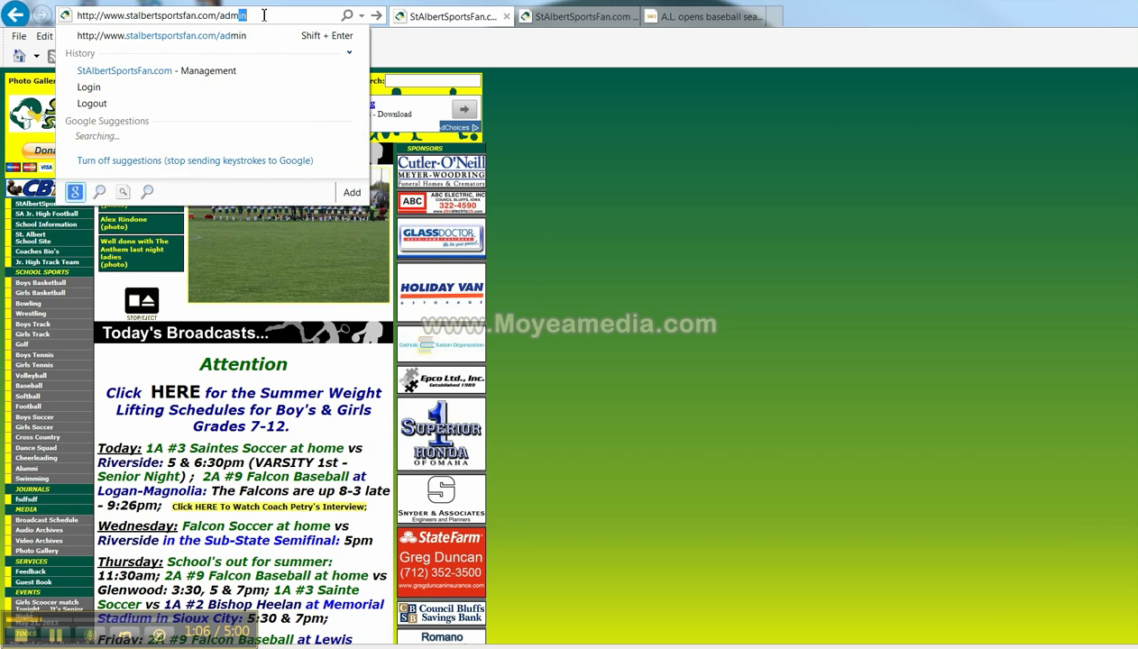
pyautogui.write('in')
pyautogui.press('Return')
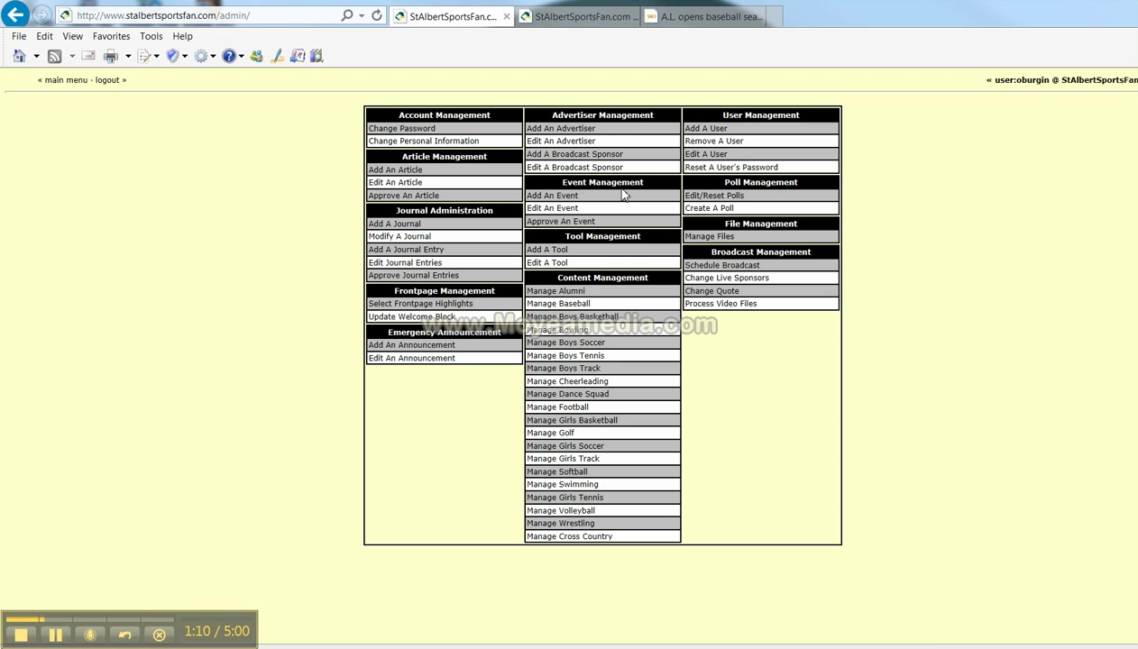
# Open the Edit Broadcast Quote page via Change Quote under Broadcast Management.
pyautogui.click(712, 292)
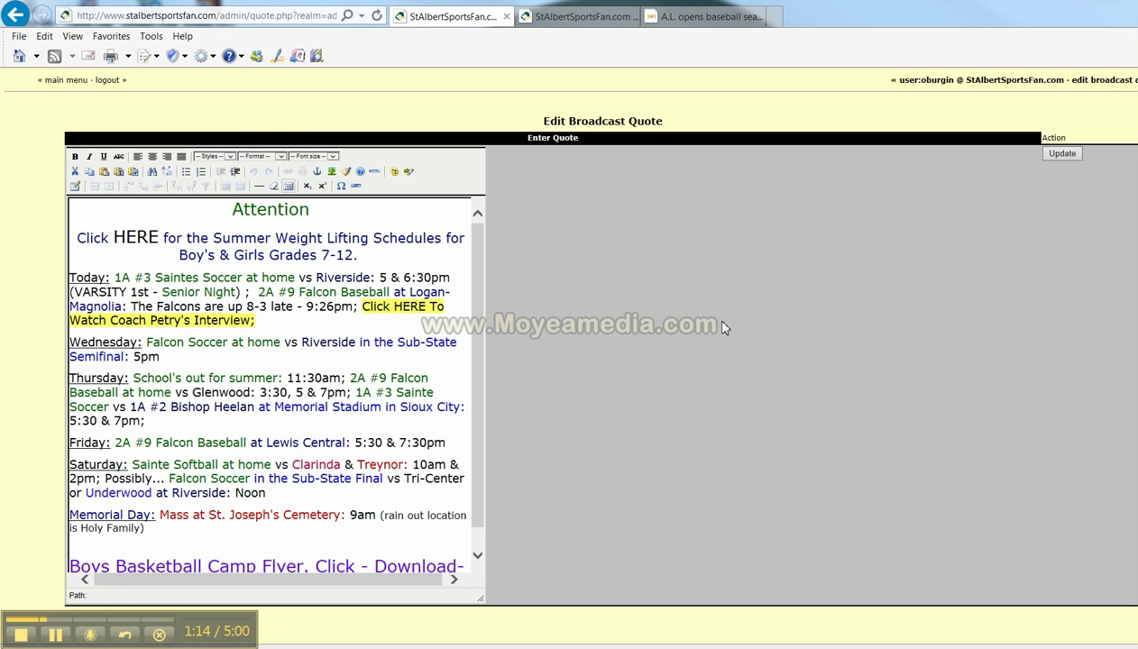
pyautogui.click(60, 83)
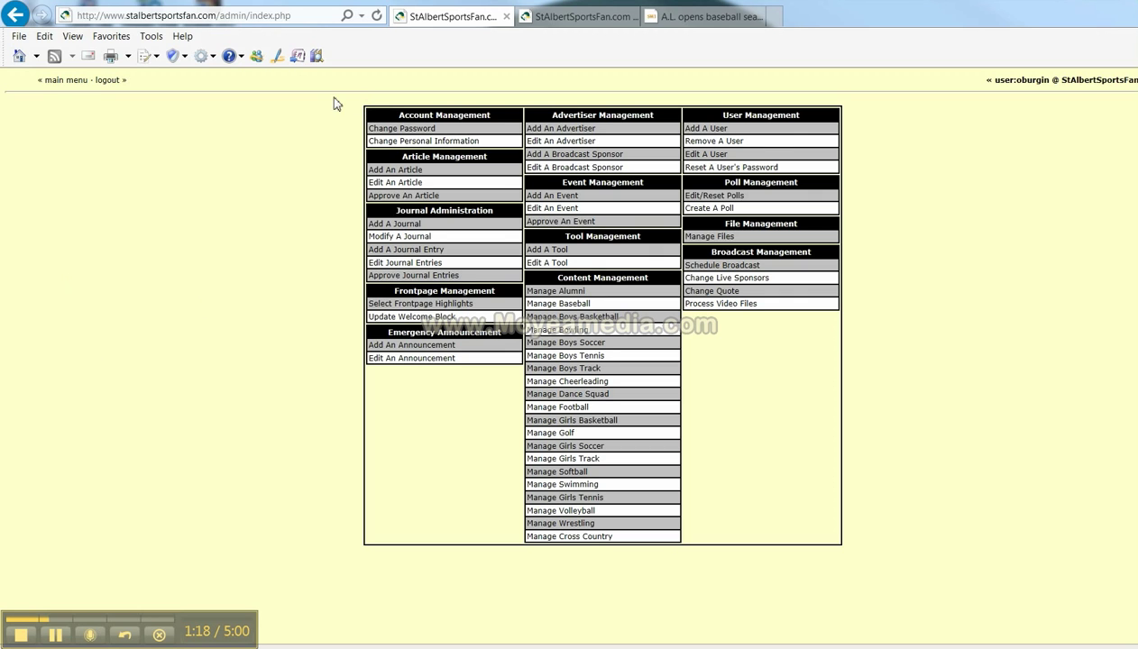
pyautogui.click(711, 293)
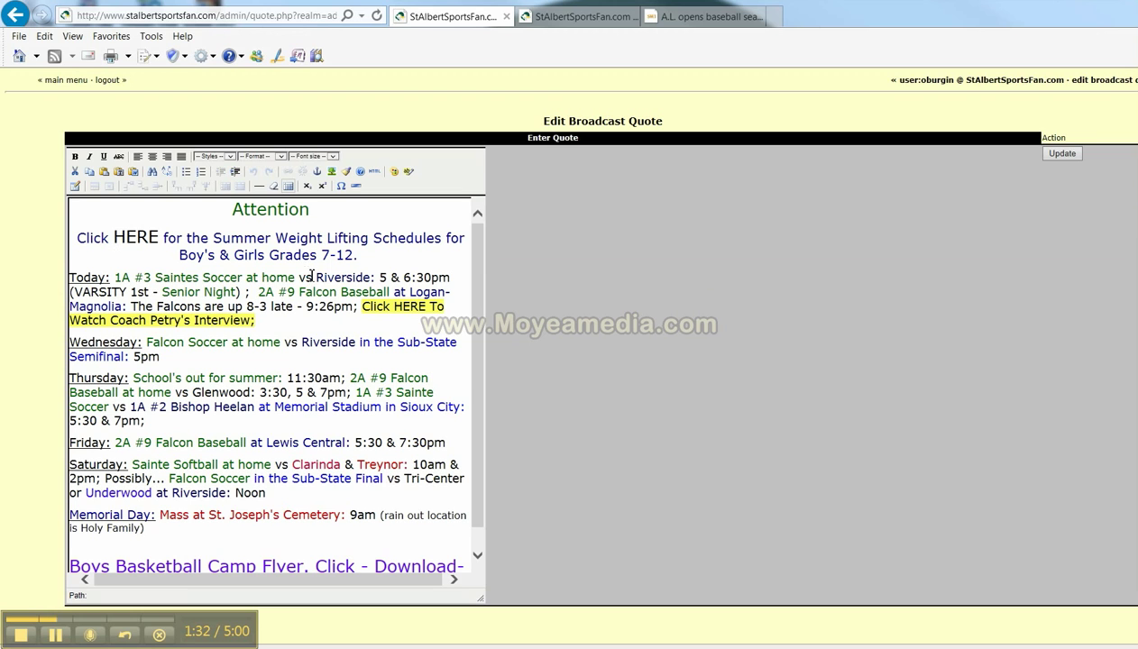
# Insert 'Saintes win 8-0 Good job ladies' after 'Senior Night)' on the Today line and select it.
pyautogui.click(246, 292)
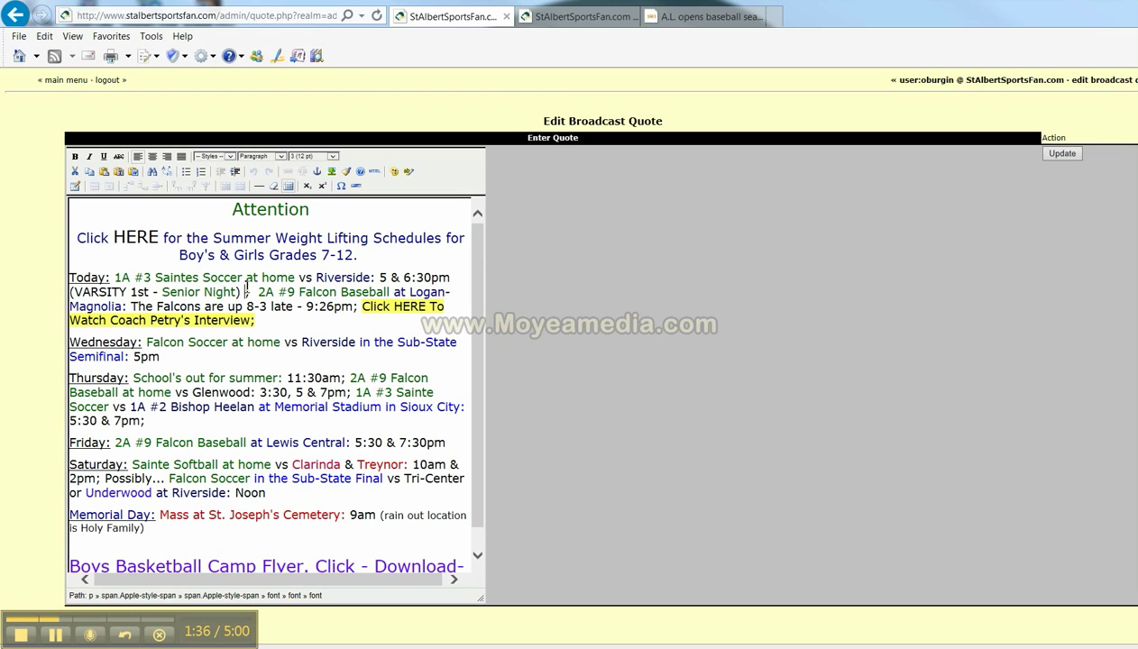
pyautogui.write('Saintes')
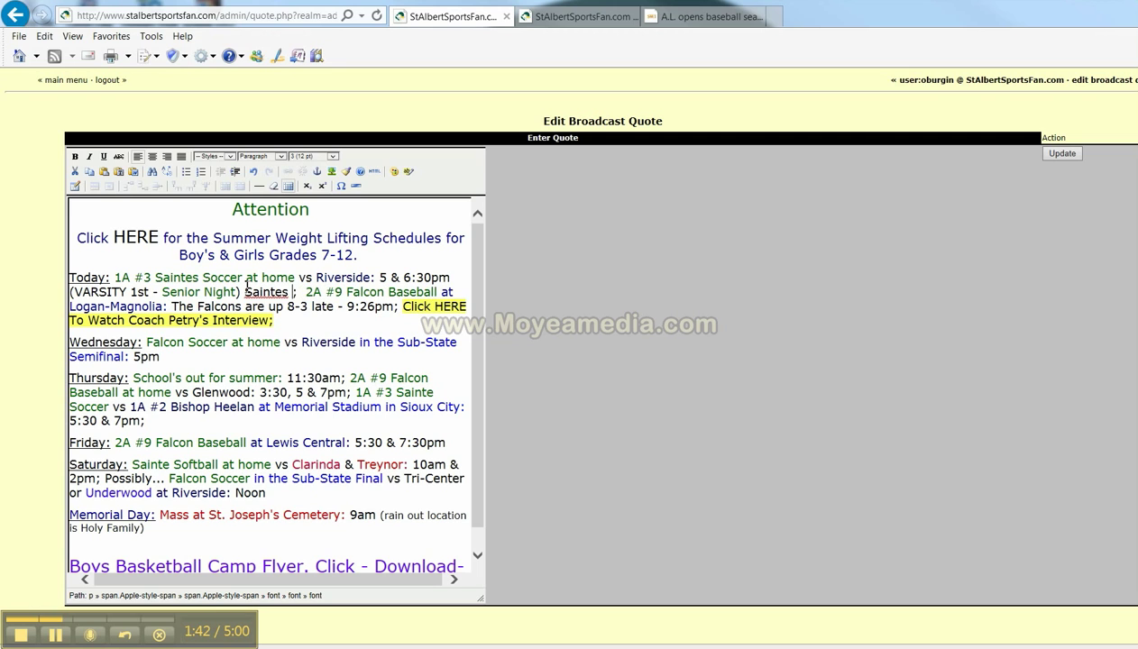
pyautogui.write(' win 8')
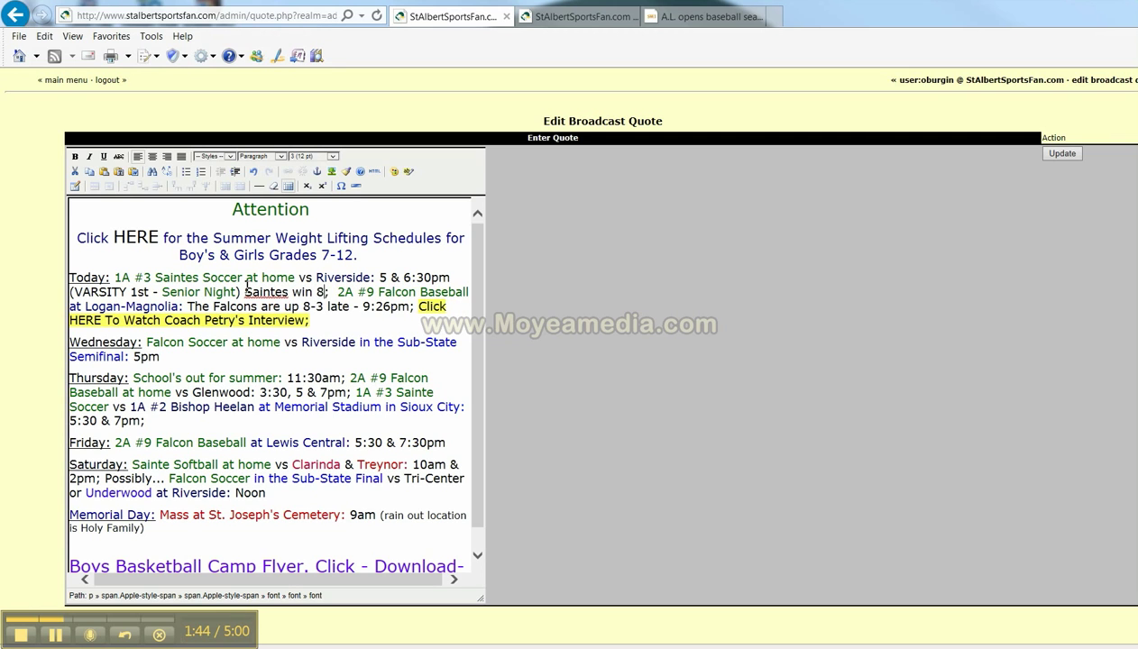
pyautogui.write('-0')
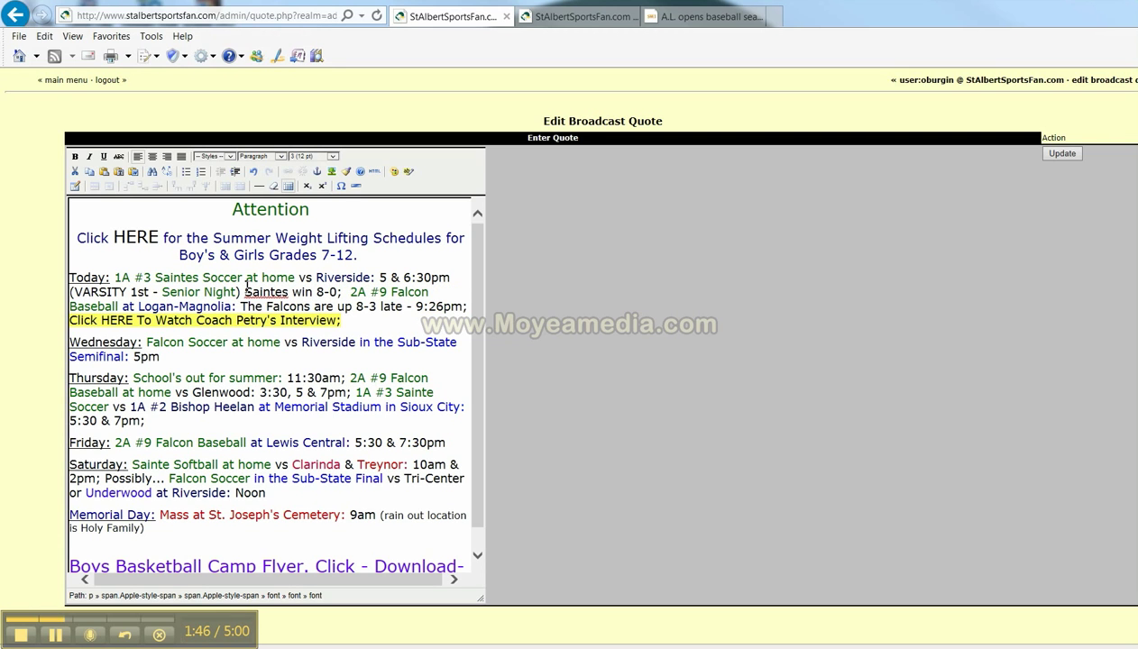
pyautogui.write(' Good j')
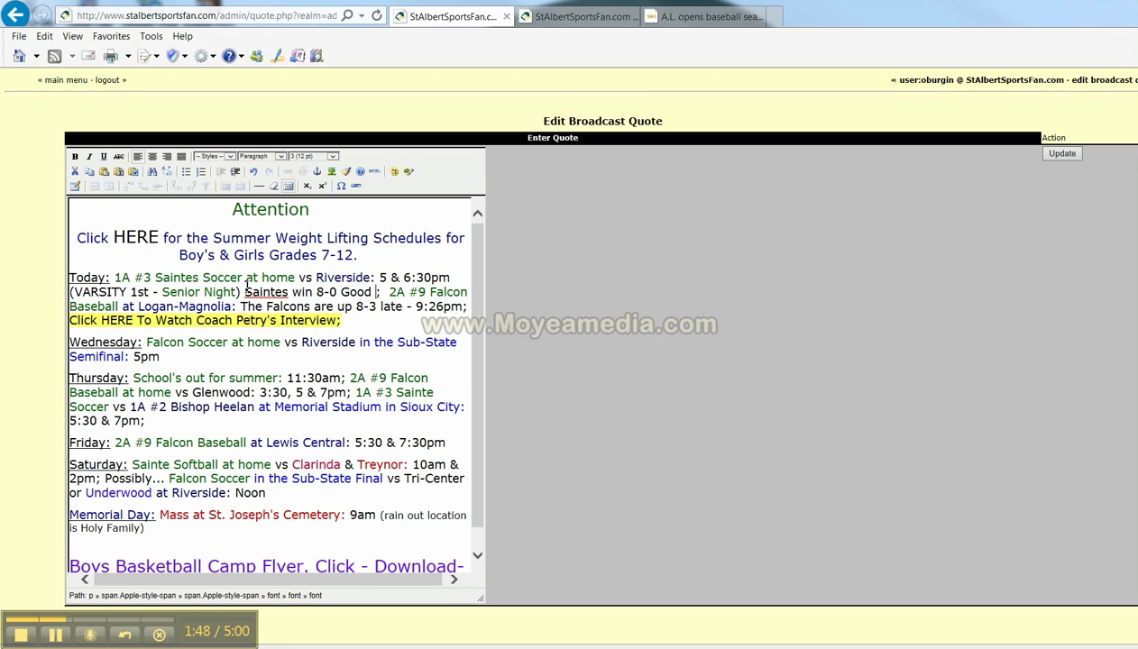
pyautogui.write('ob la')
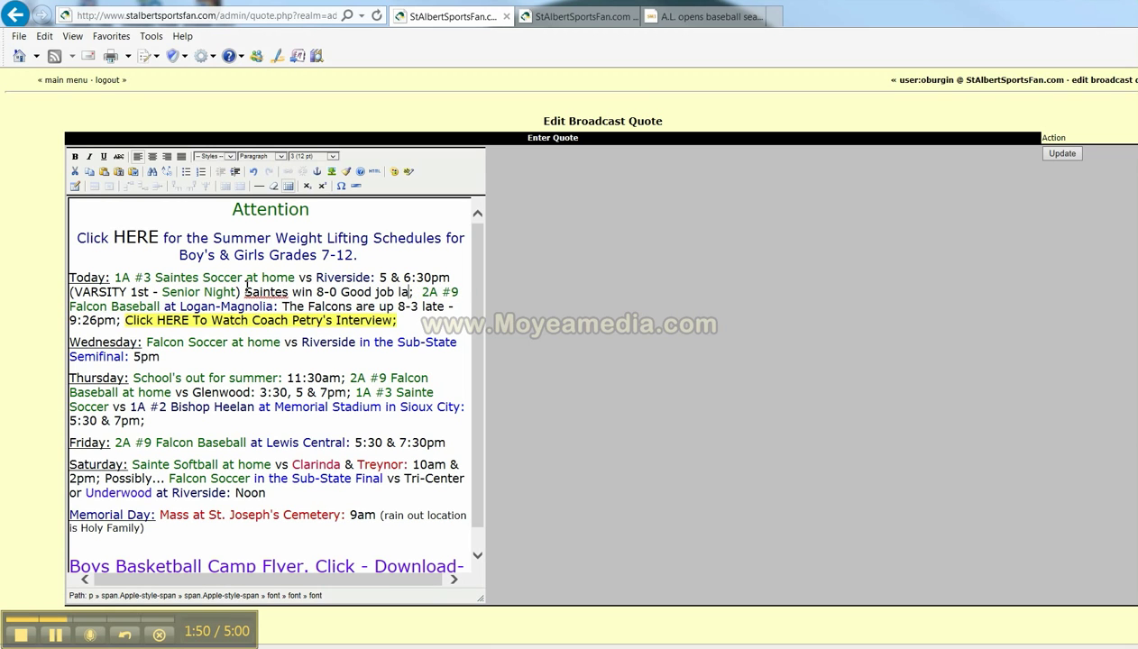
pyautogui.write('dies')
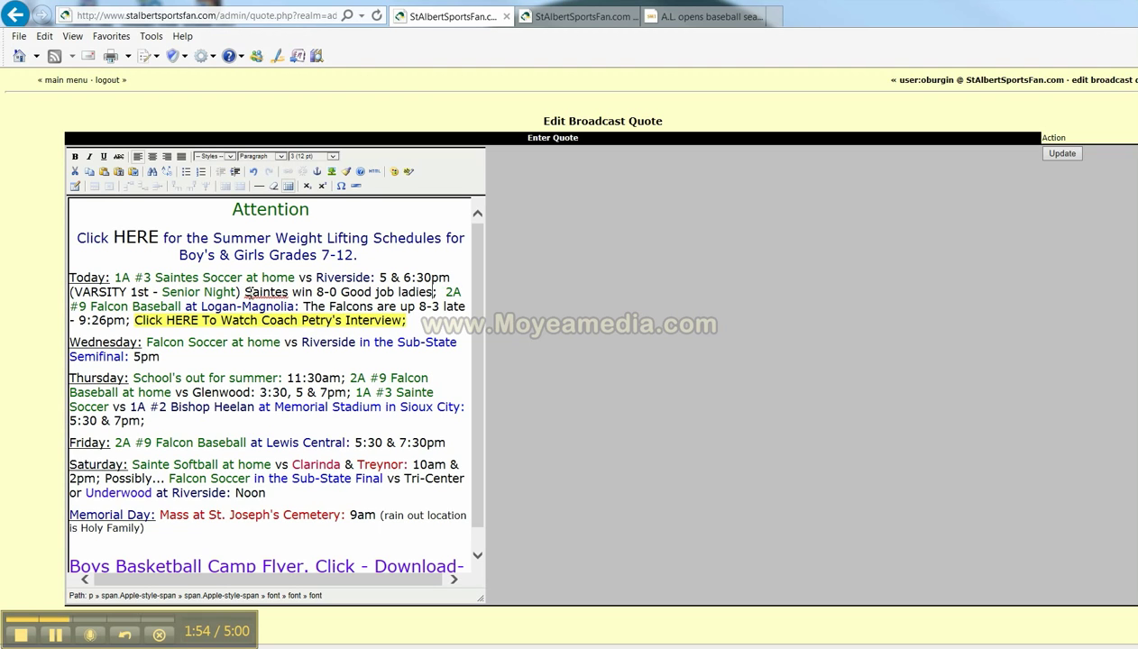
pyautogui.moveTo(246, 289); pyautogui.dragTo(439, 290)
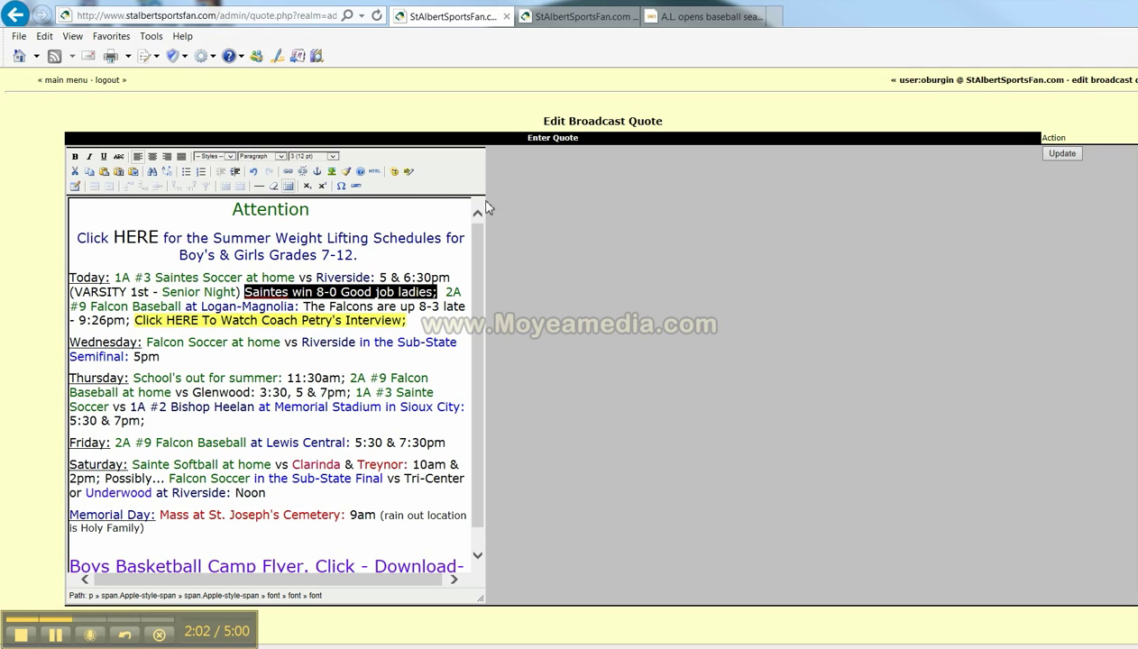
# Give the Saintes win line a purple (#6600ff) highlight, click Update, then Done.
pyautogui.click(408, 174)
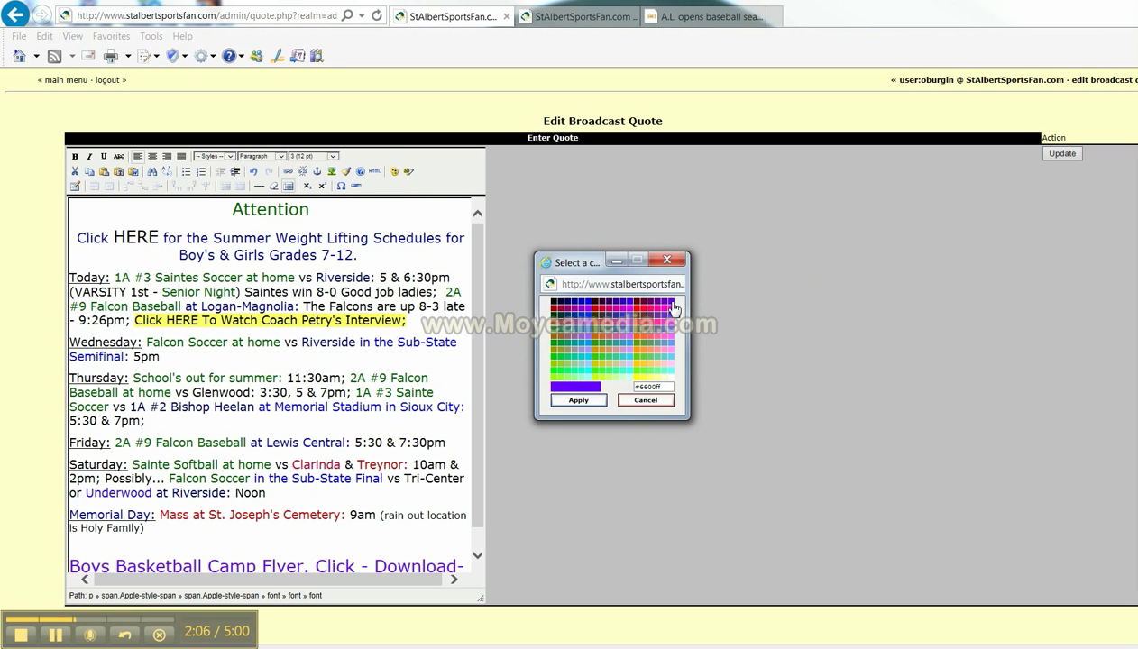
pyautogui.click(668, 308)
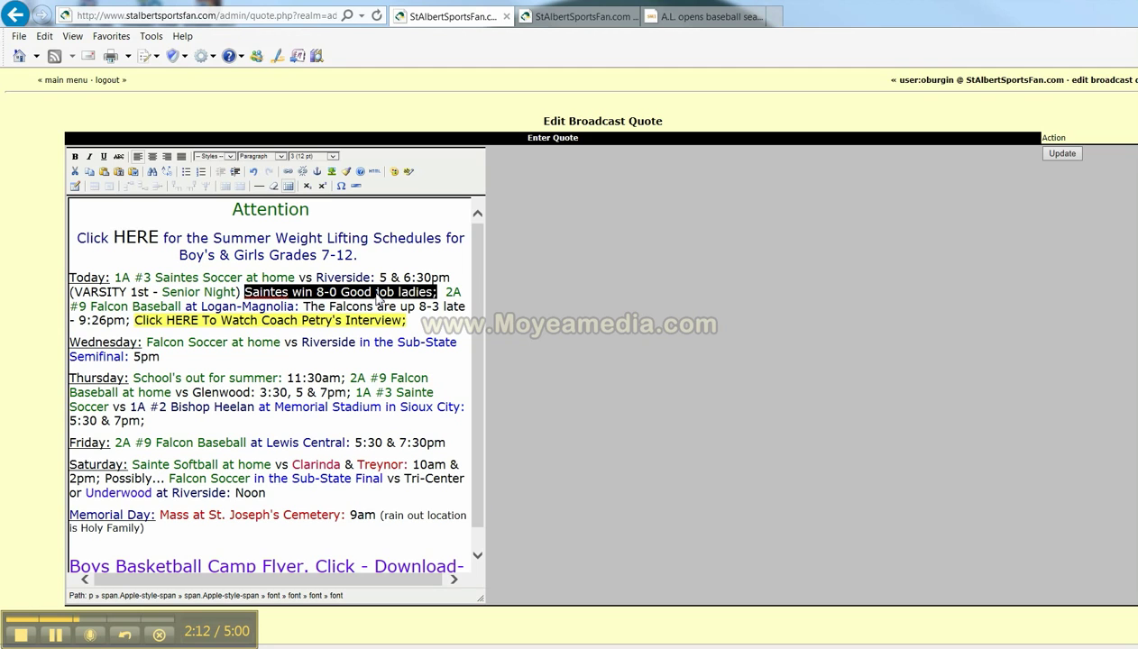
pyautogui.click(1059, 155)
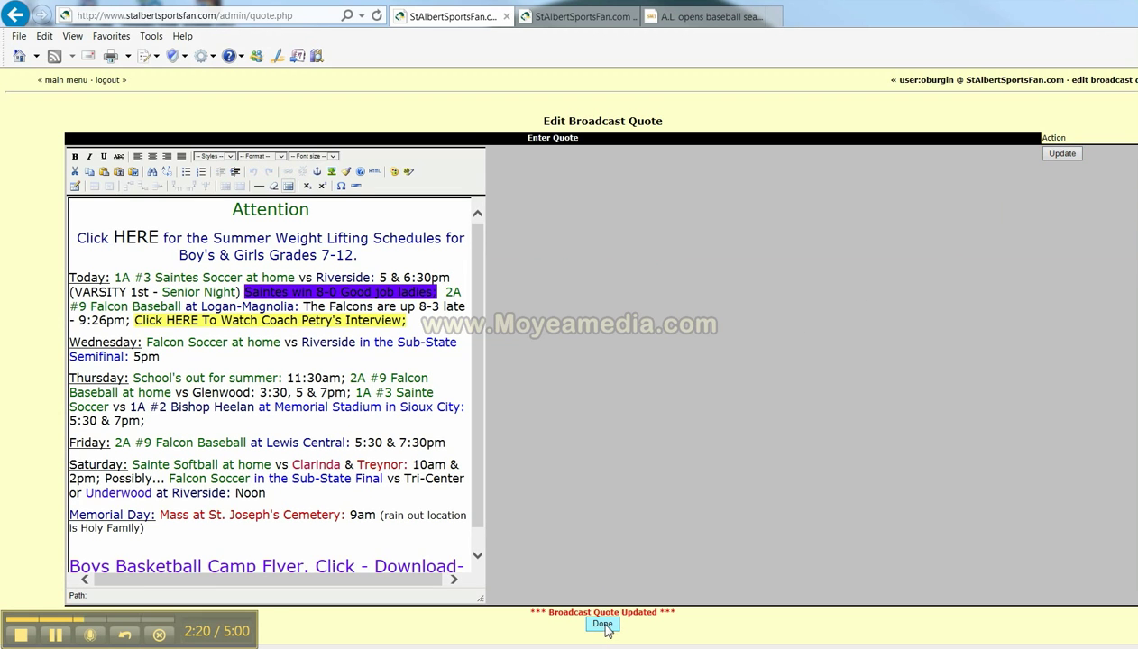
pyautogui.click(603, 625)
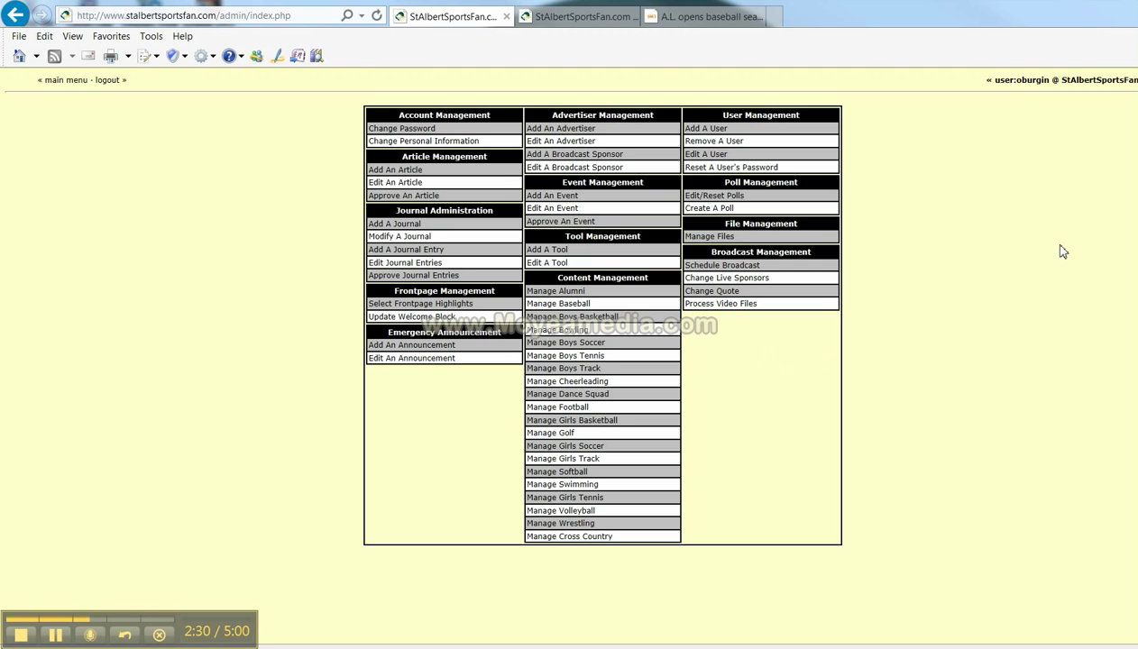
pyautogui.click(571, 22)
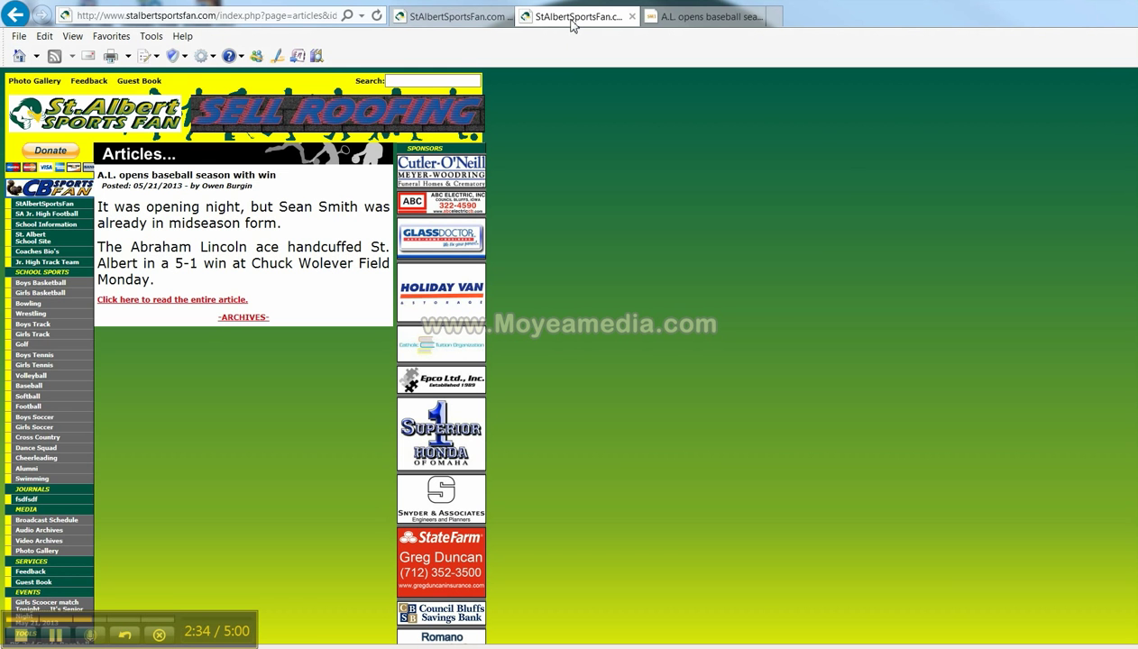
pyautogui.click(49, 119)
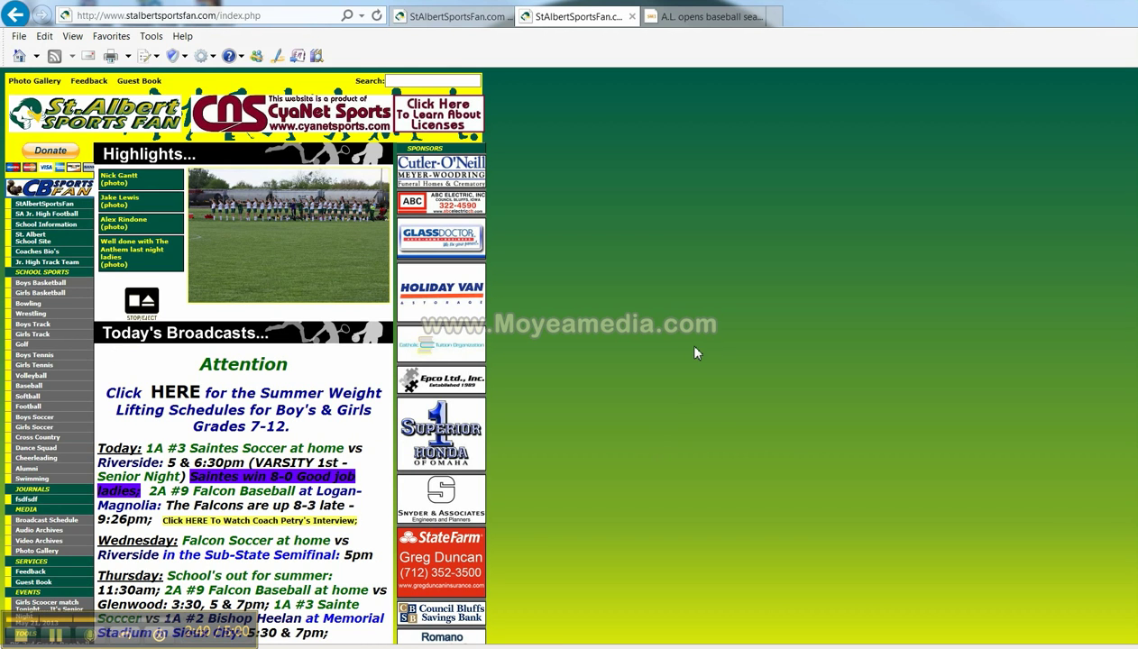
pyautogui.scroll(-4, 686, 334)
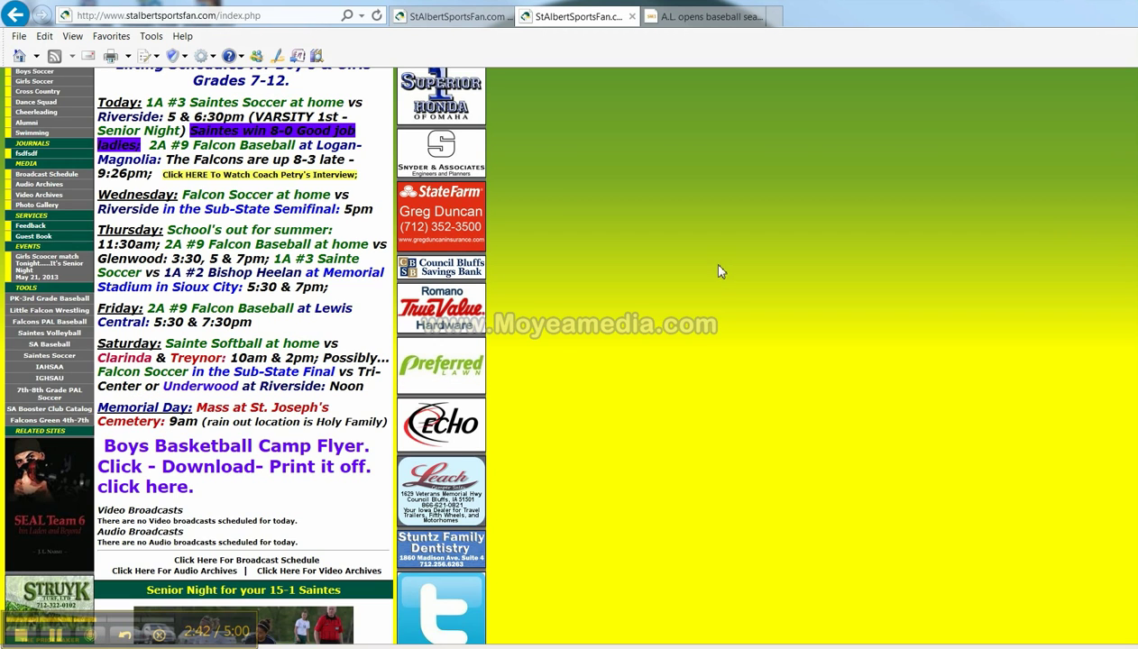
pyautogui.scroll(4, 724, 278)
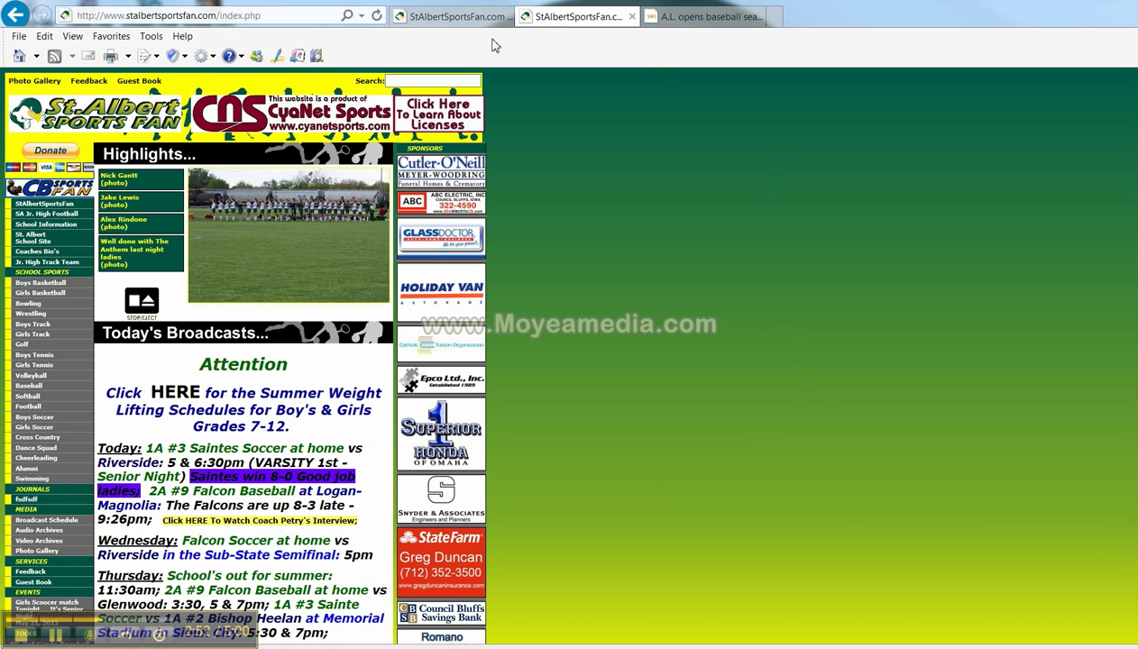
pyautogui.click(458, 17)
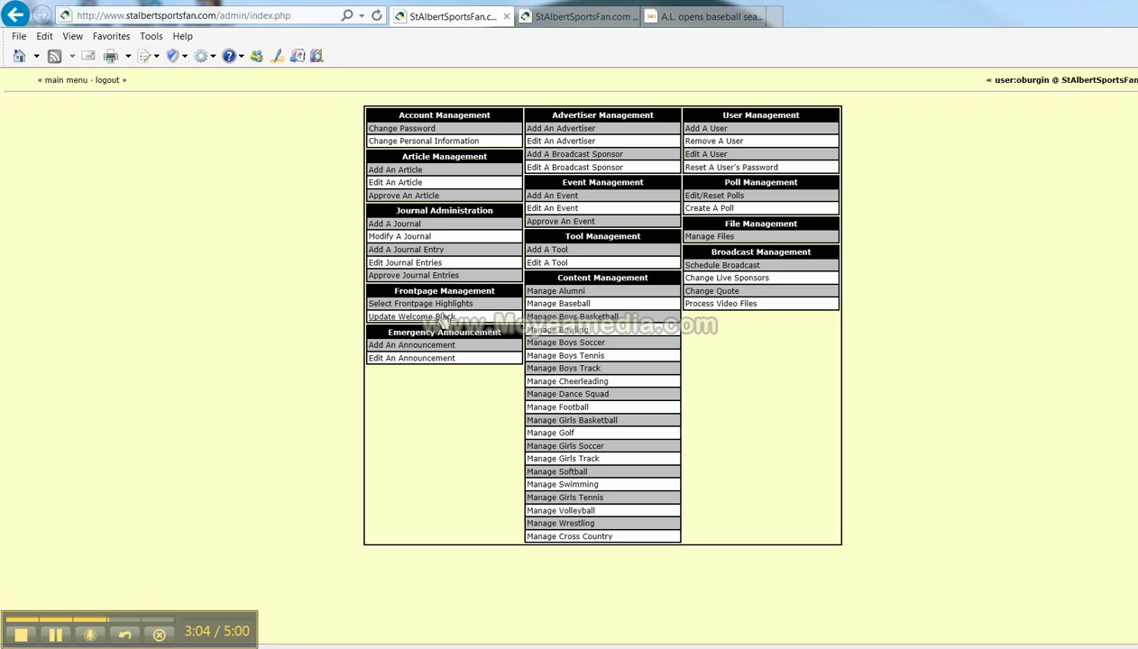
pyautogui.click(442, 316)
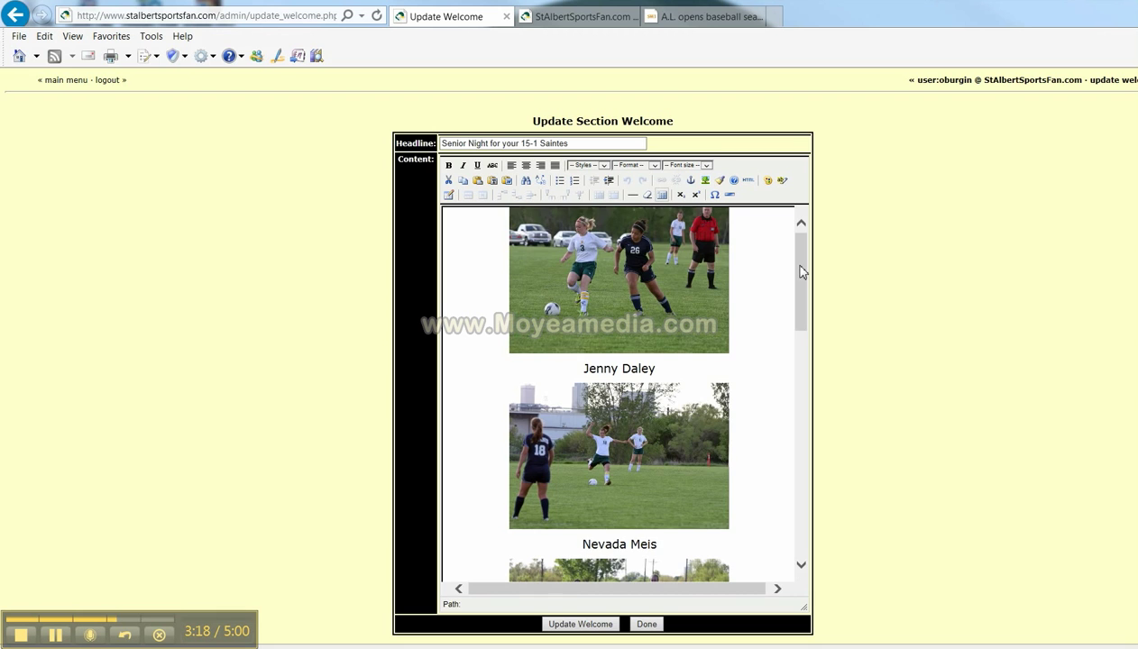
pyautogui.moveTo(801, 276); pyautogui.dragTo(803, 370)
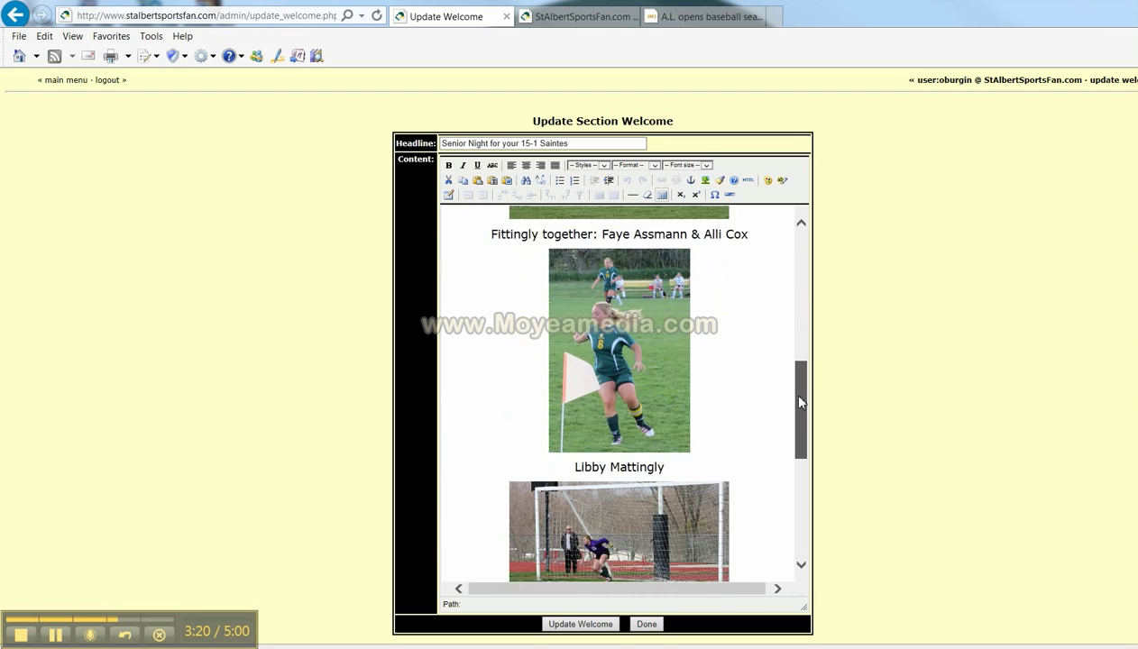
pyautogui.moveTo(800, 404); pyautogui.dragTo(803, 512)
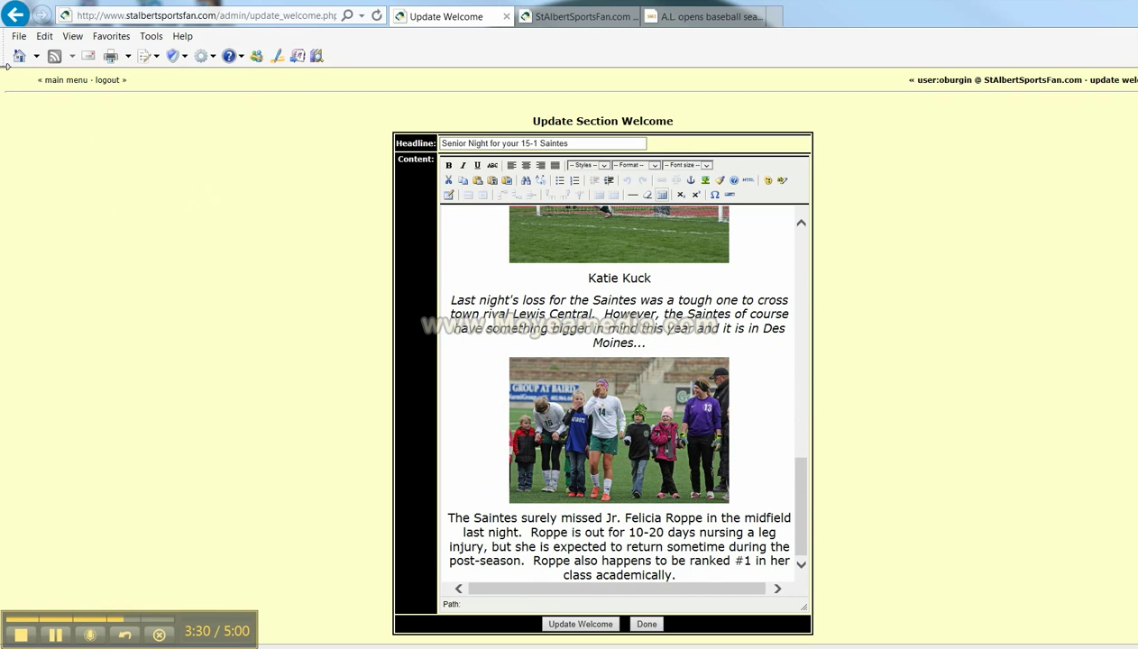
pyautogui.click(15, 15)
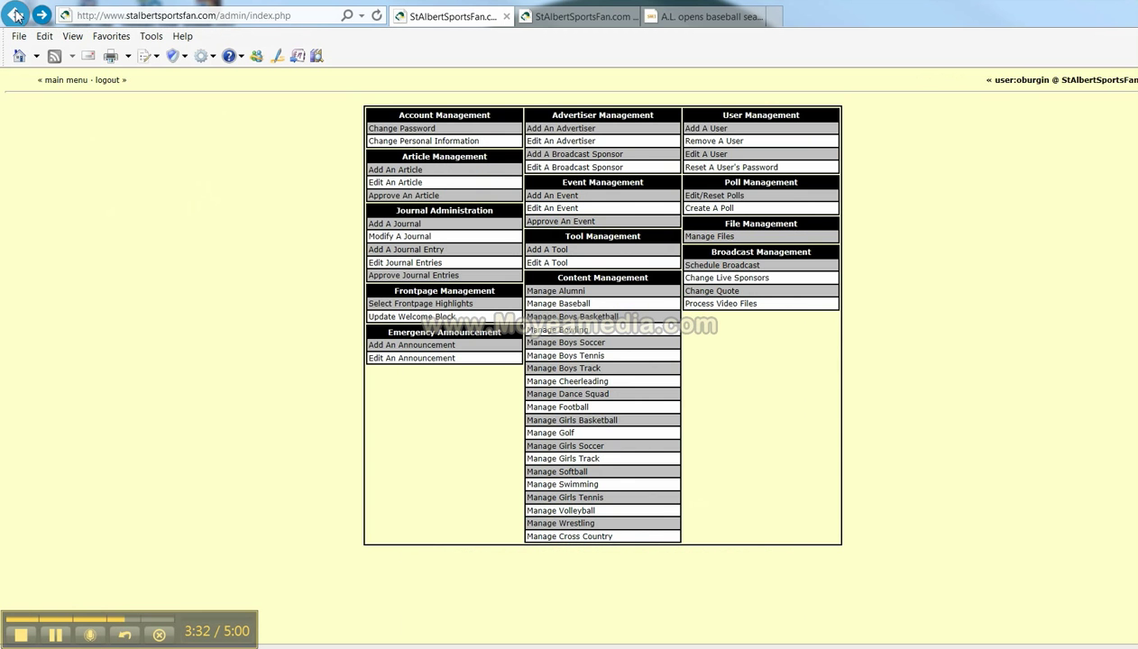
# Switch to the public front page tab showing the purple-highlighted Saintes win line.
pyautogui.click(593, 22)
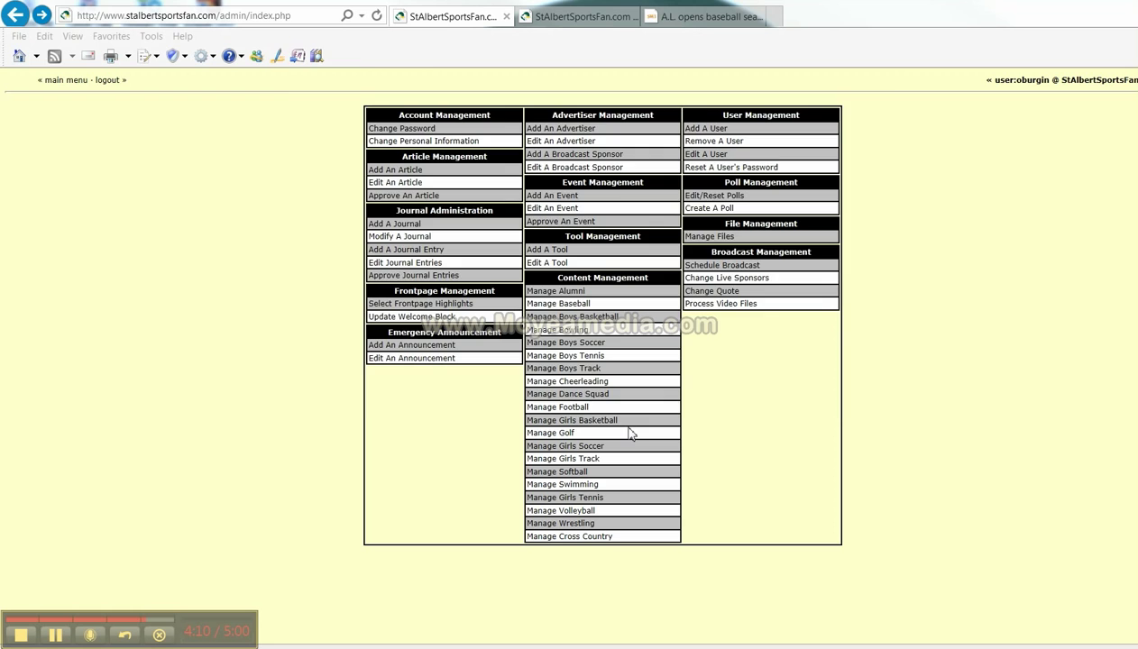
# View the summer weight lifting schedule PDF full-screen, then close it.
pyautogui.click(631, 425)
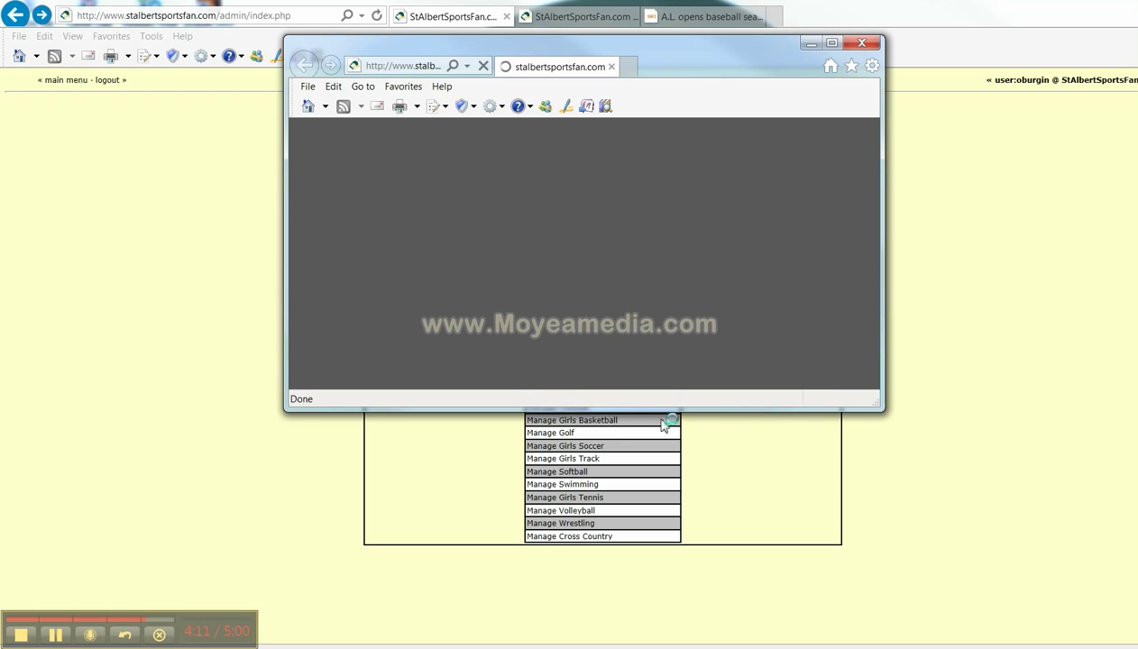
pyautogui.click(831, 44)
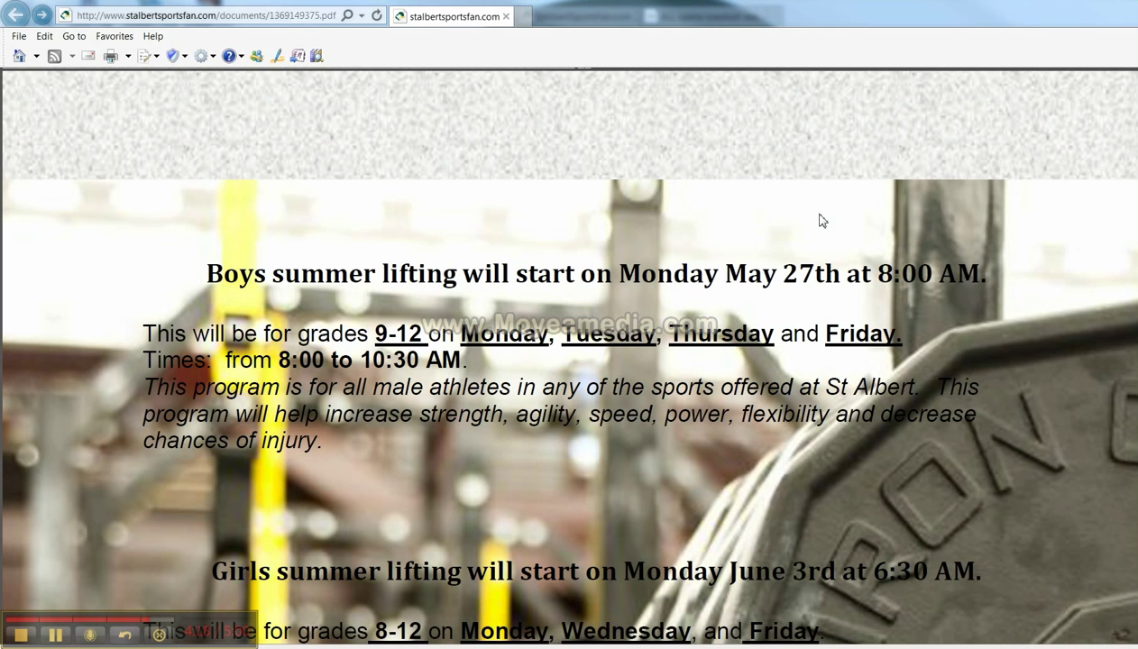
pyautogui.click(506, 16)
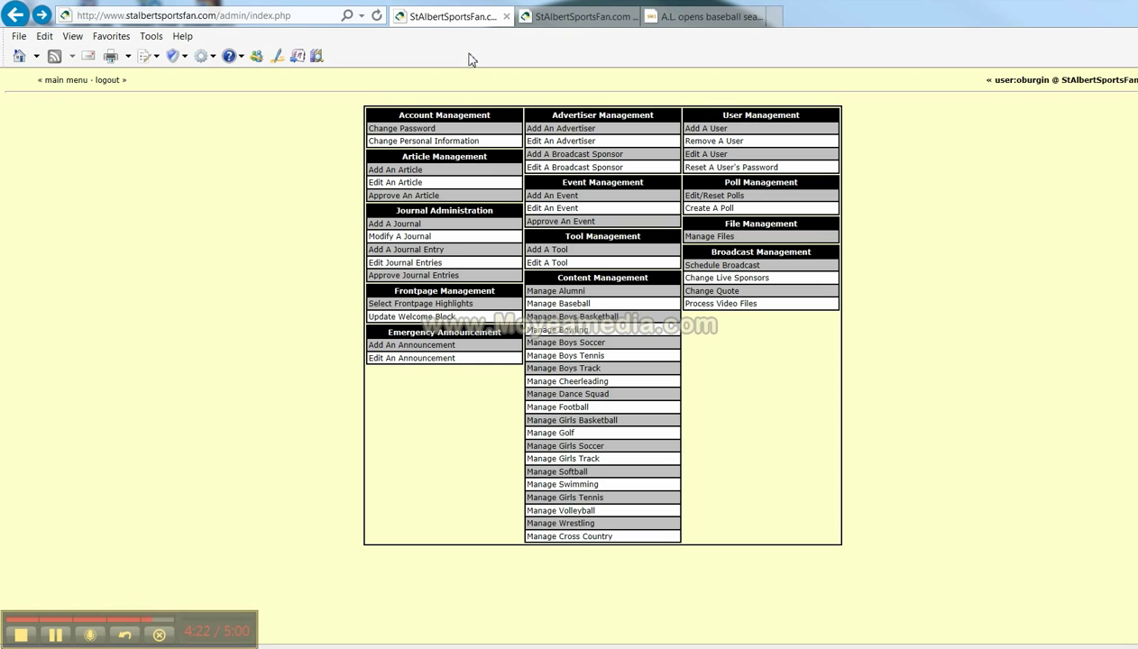